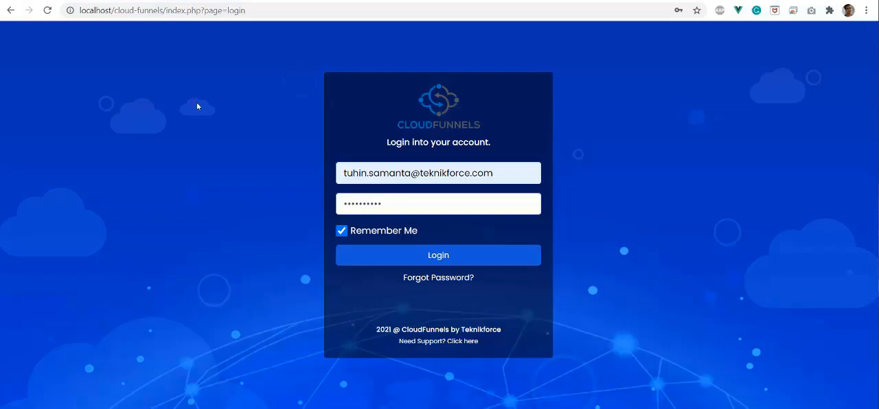
# Log in with the saved credentials and start a new Mail Engine autoresponder integration
pyautogui.click(435, 261)
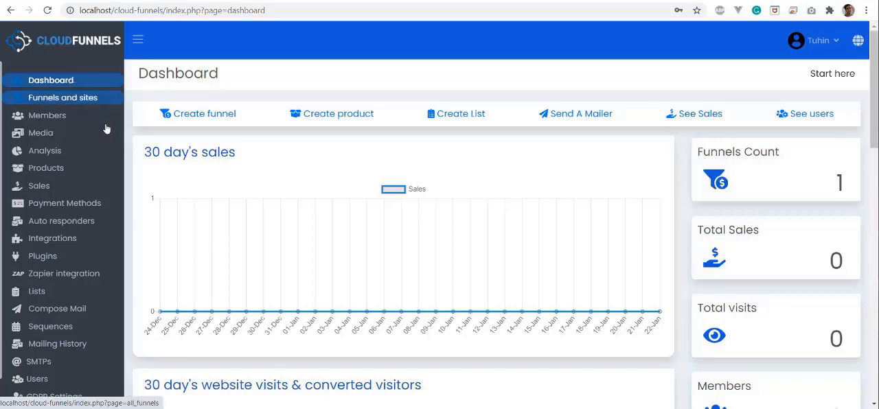
pyautogui.click(66, 228)
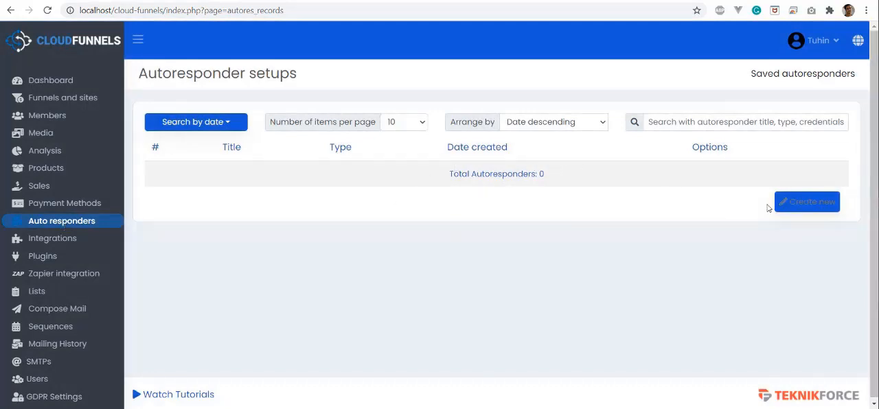
pyautogui.click(811, 209)
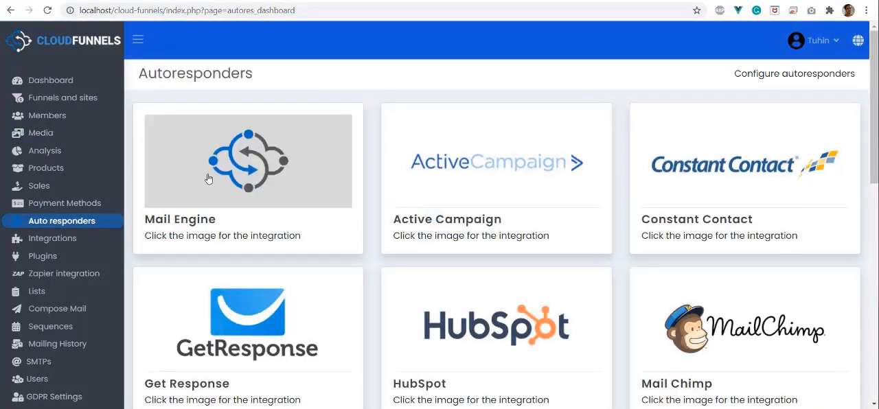
pyautogui.click(244, 167)
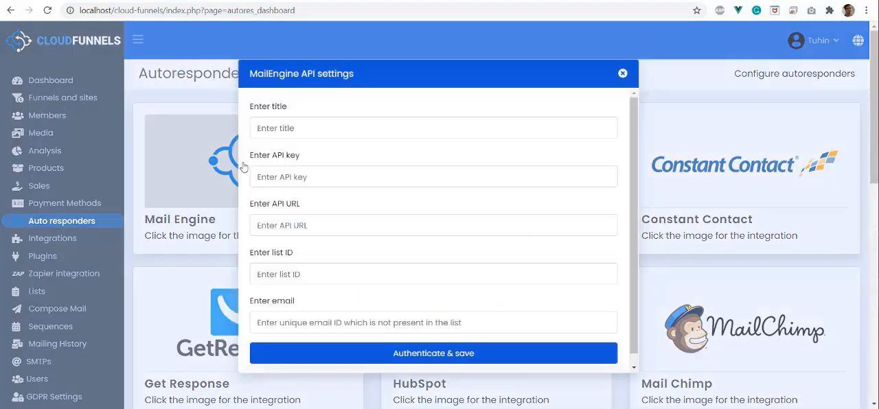
# Title the autoresponder "Test MailEngine" in the MailEngine API settings
pyautogui.click(281, 129)
pyautogui.write('Test')
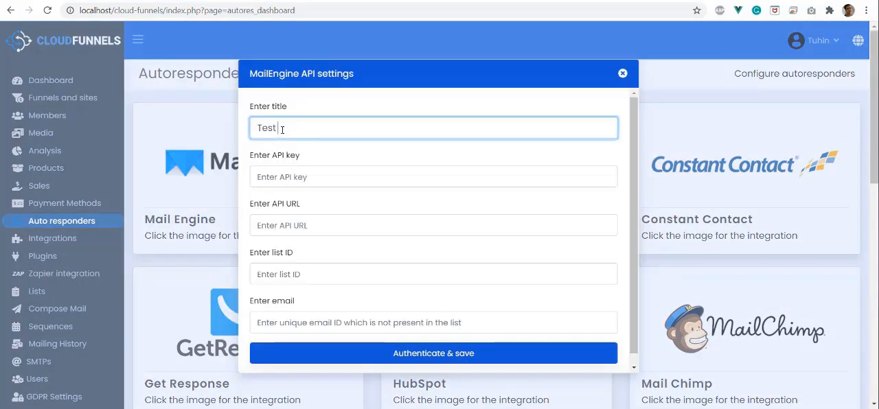
pyautogui.write(' MailEngine')
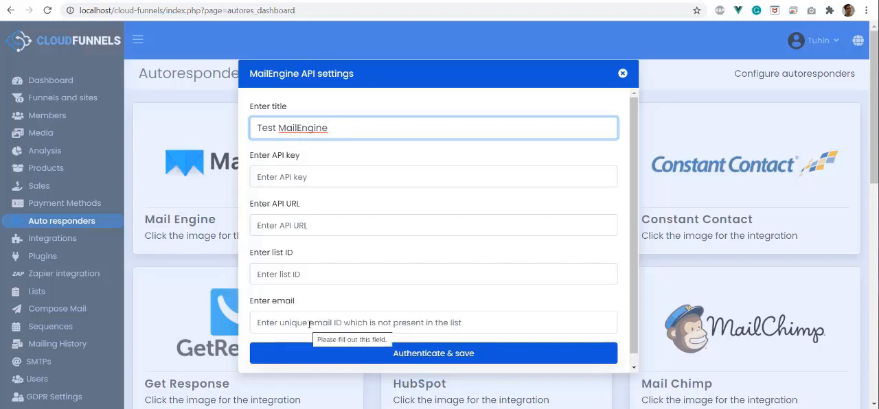
# Switch to the WordPress admin site and open MailEngine's Email Settings page
pyautogui.click(412, 2)
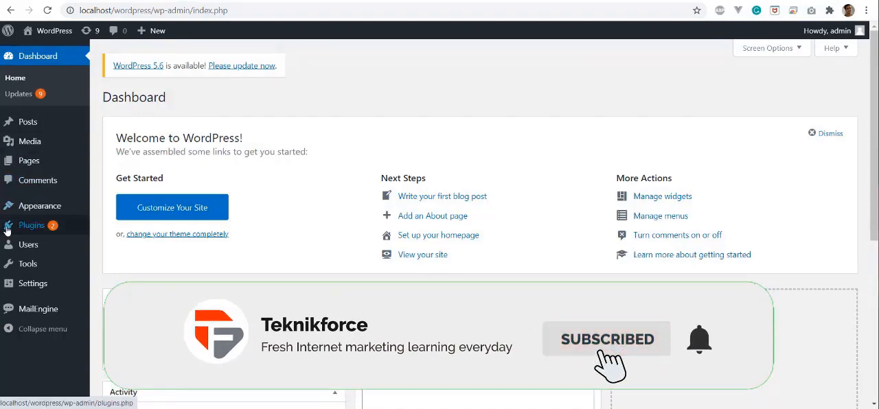
pyautogui.click(61, 319)
pyautogui.scroll(-3, 21, 247)
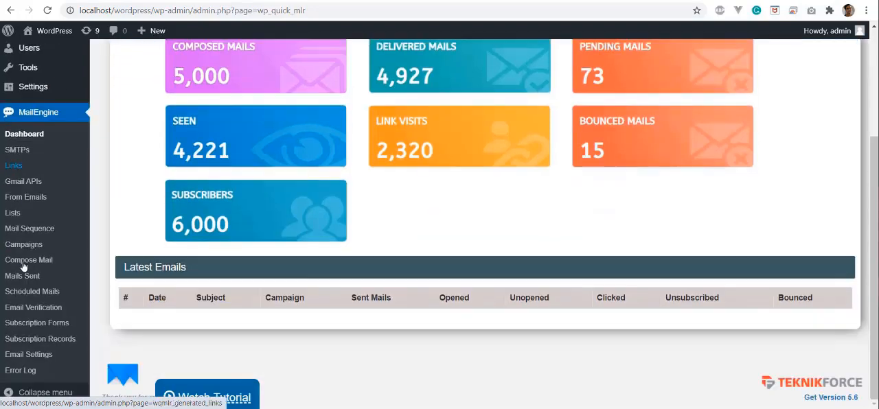
pyautogui.click(28, 354)
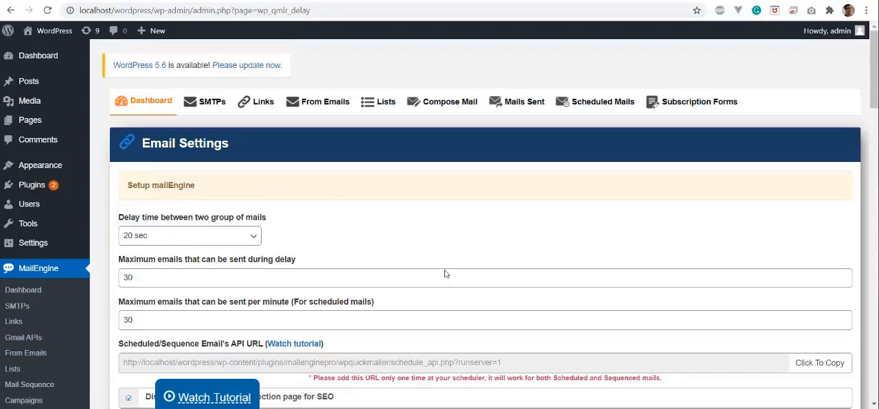
# Copy the List API's API key from the email settings and paste it into the CloudFunnels API key field
pyautogui.scroll(-1, 344, 209)
pyautogui.scroll(-10, 328, 215)
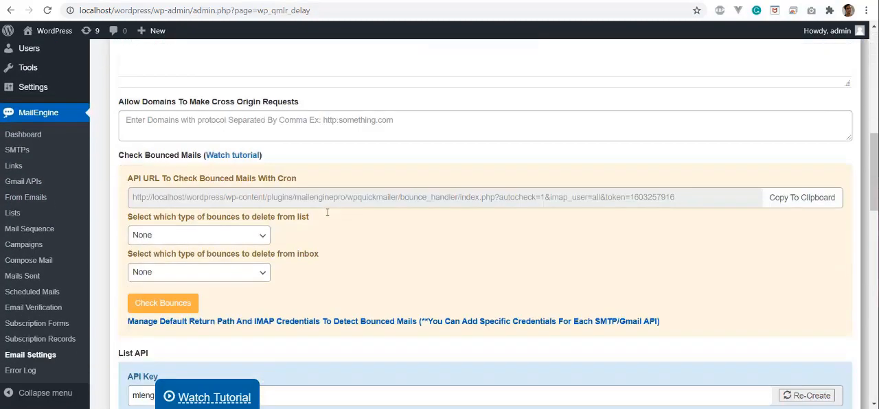
pyautogui.scroll(3, 326, 218)
pyautogui.scroll(-4, 326, 218)
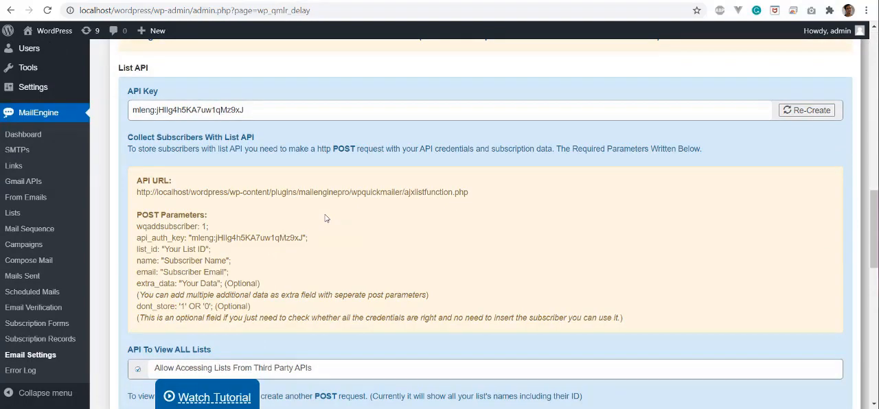
pyautogui.click(316, 110)
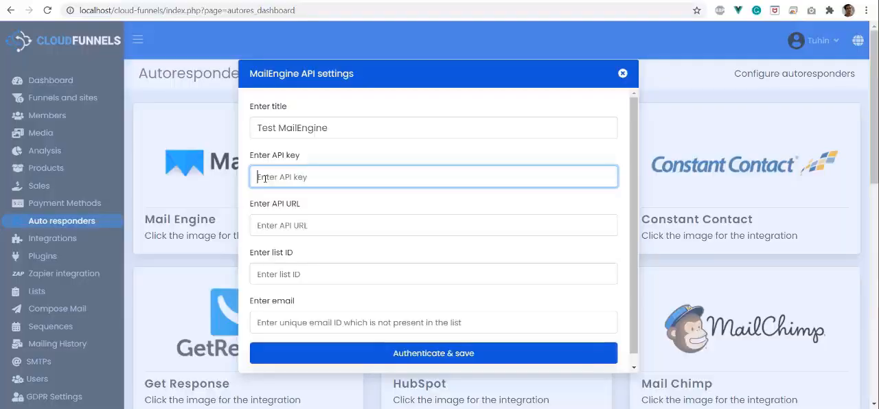
pyautogui.hotkey('ctrl', 'v')
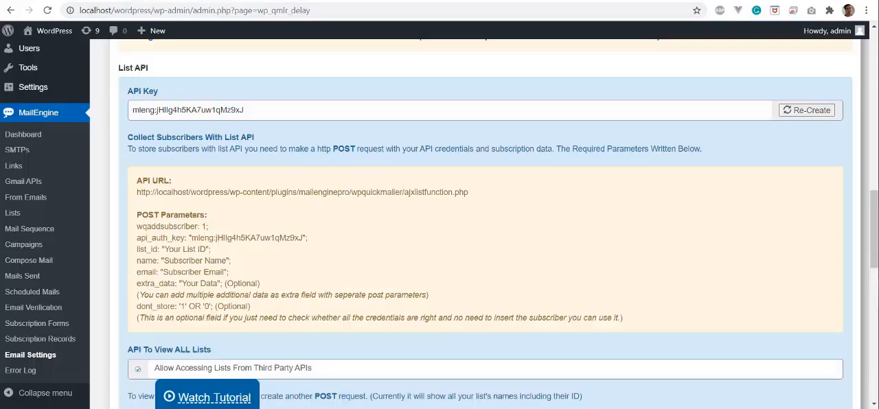
# Copy the List API's API URL from MailEngine's email settings into the API URL field of the CloudFunnels autoresponder form
pyautogui.tripleClick(174, 192)
pyautogui.rightClick(174, 193)
pyautogui.click(192, 201)
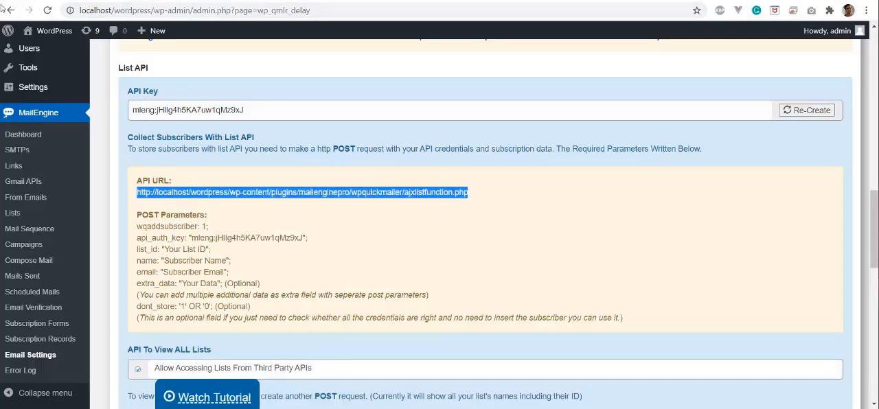
pyautogui.click(272, 226)
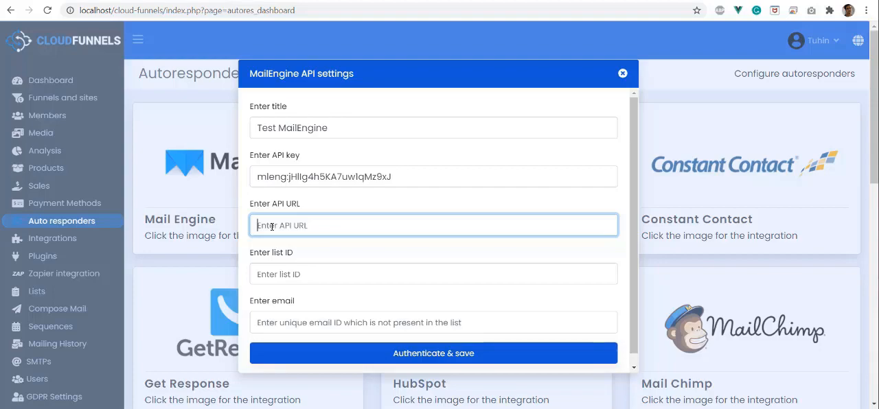
pyautogui.hotkey('ctrl', 'v')
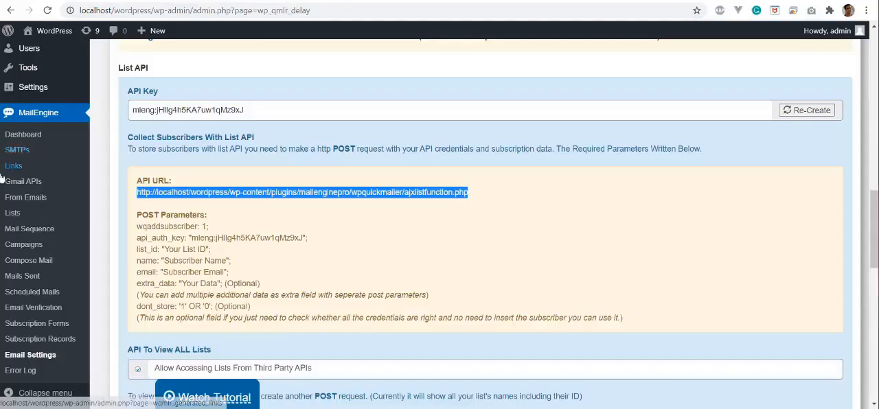
# Copy the list ID of the CloudFunnels list from MailEngine's lists into the autoresponder form's list ID field
pyautogui.click(14, 213)
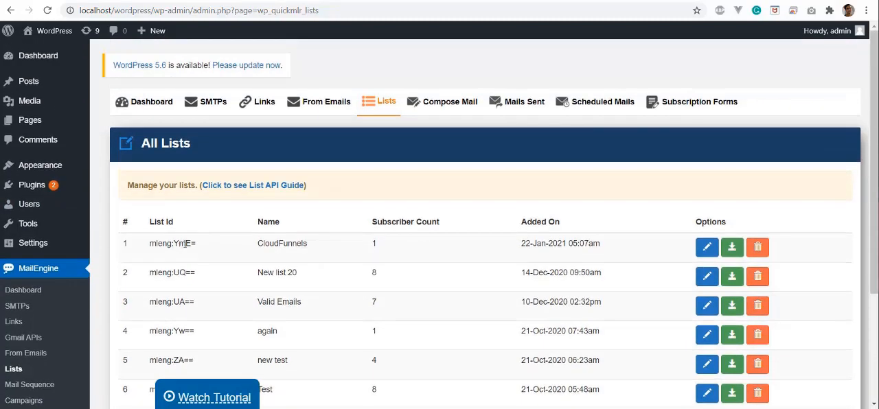
pyautogui.scroll(-2, 481, 206)
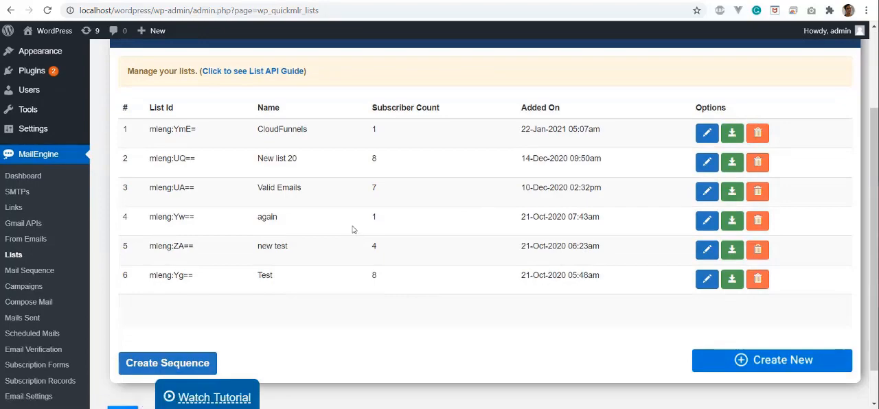
pyautogui.scroll(2, 353, 229)
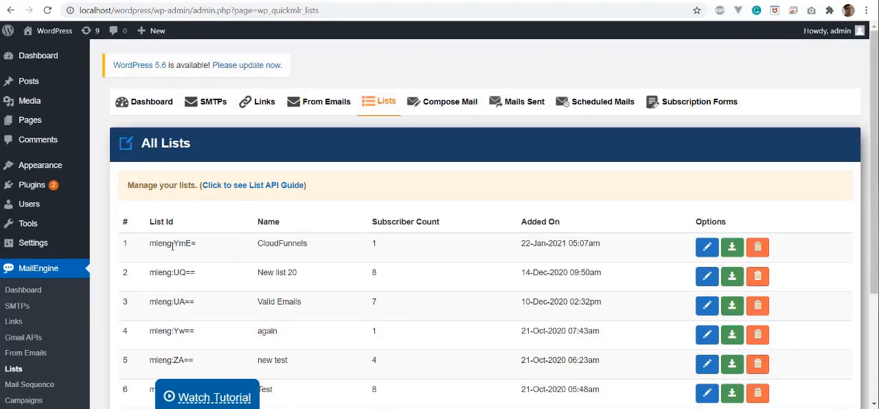
pyautogui.moveTo(199, 245); pyautogui.dragTo(145, 249)
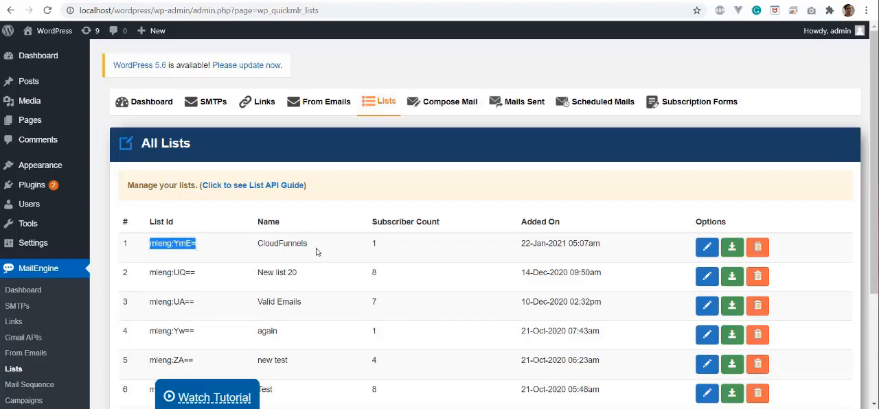
pyautogui.moveTo(387, 246); pyautogui.dragTo(370, 246)
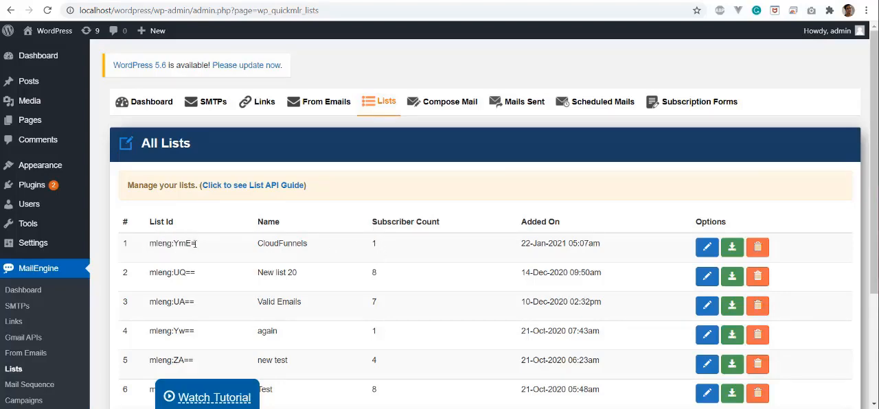
pyautogui.moveTo(199, 246); pyautogui.dragTo(148, 247)
pyautogui.rightClick(173, 248)
pyautogui.click(178, 254)
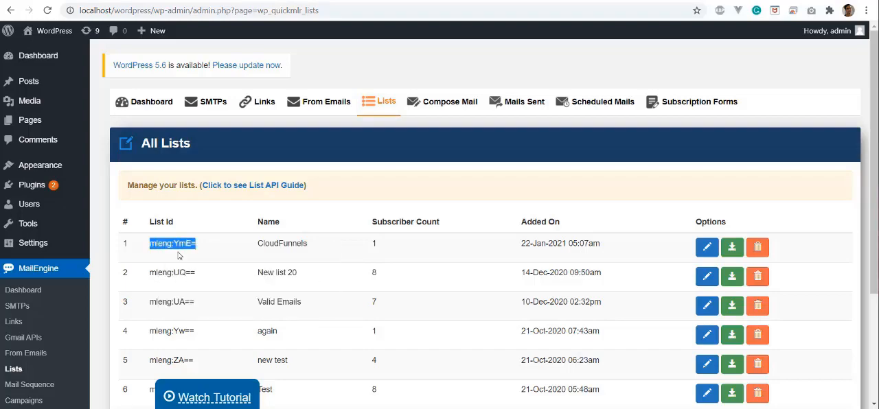
pyautogui.click(55, 3)
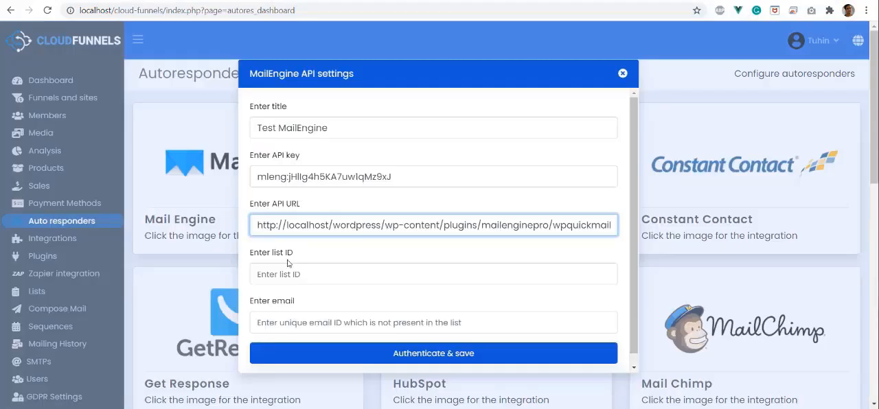
pyautogui.click(265, 277)
pyautogui.hotkey('ctrl', 'v')
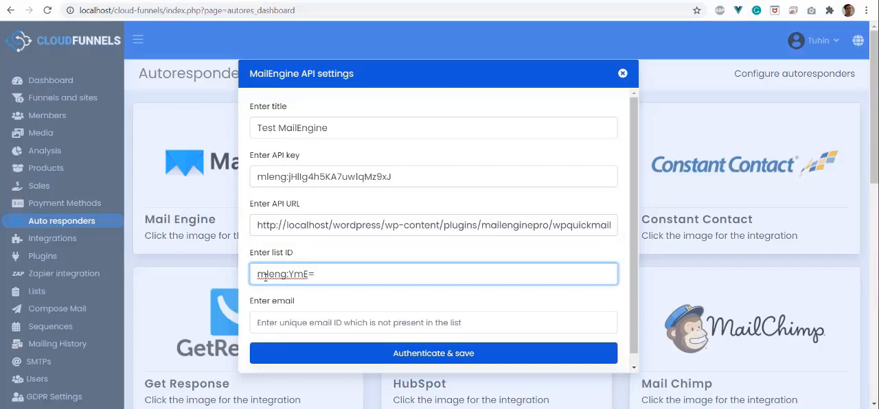
# Try to authenticate and save the MailEngine API settings with the first suggested email address
pyautogui.click(277, 323)
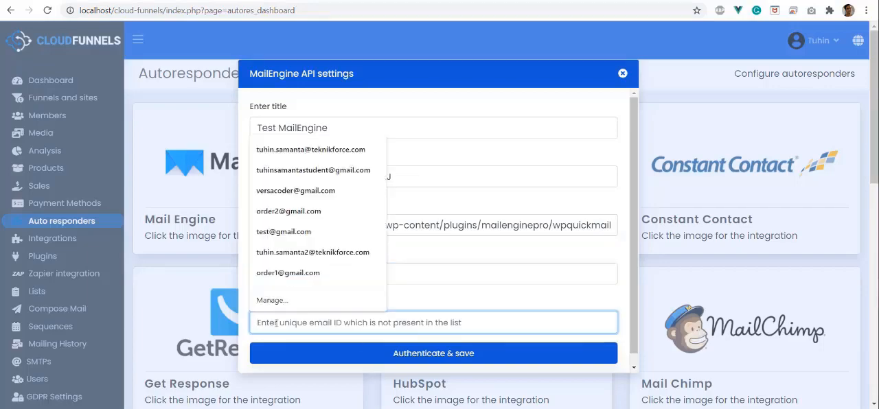
pyautogui.click(329, 151)
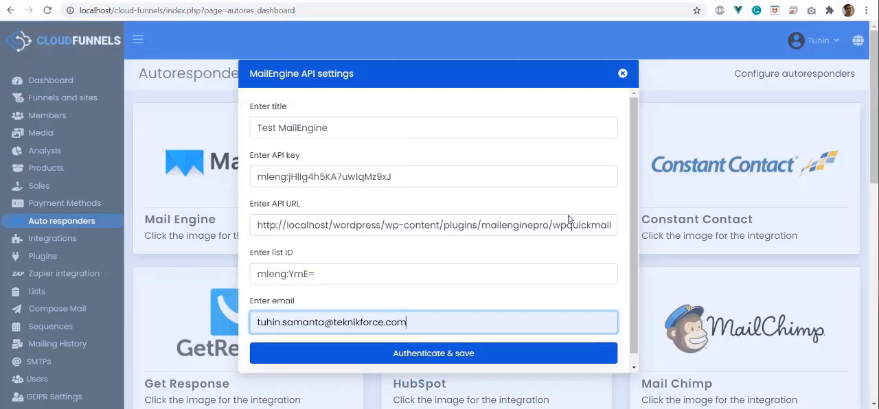
pyautogui.click(390, 354)
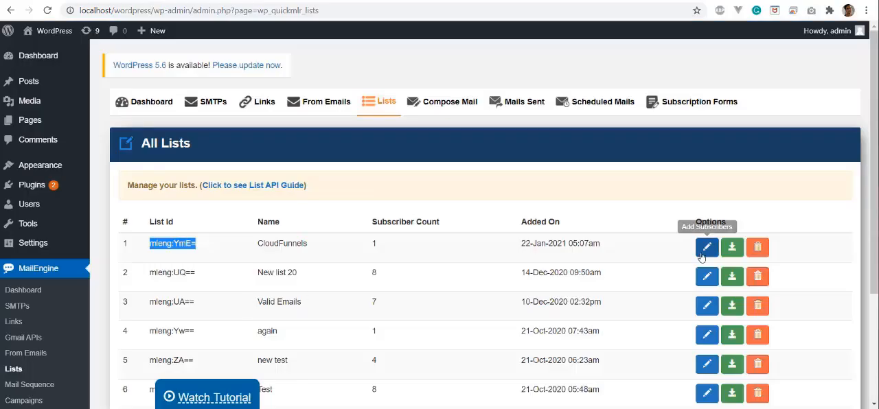
# Open the CloudFunnels list in MailEngine and check whether the entered email is already among its subscribers
pyautogui.click(594, 303)
pyautogui.scroll(-3, 704, 255)
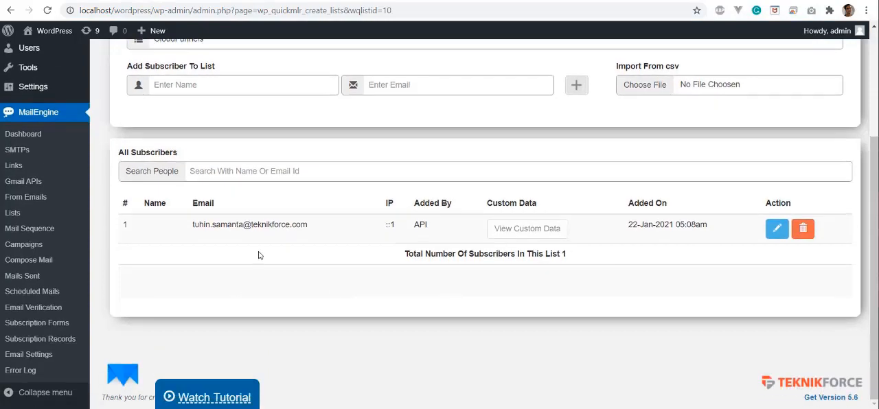
pyautogui.moveTo(189, 228); pyautogui.dragTo(328, 227)
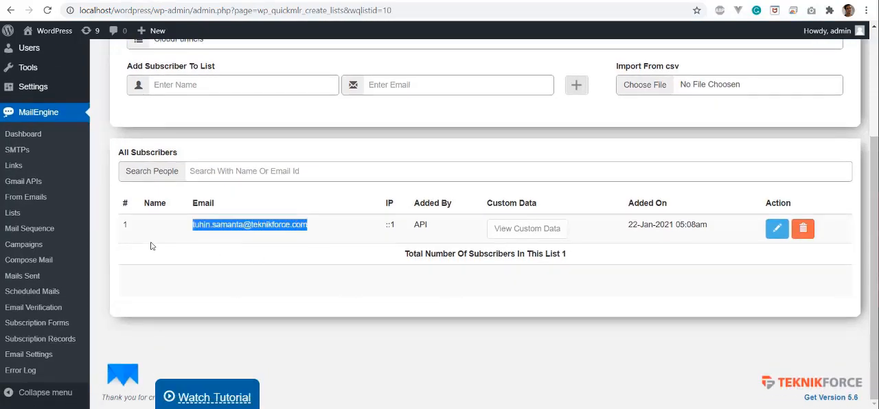
pyautogui.scroll(3, 151, 244)
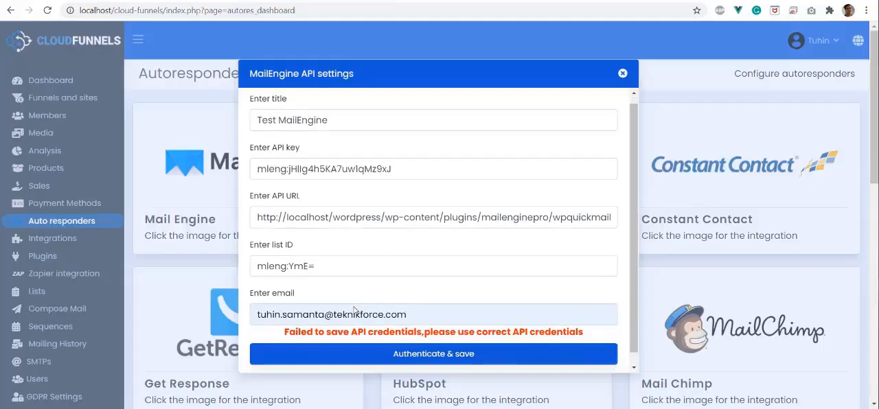
# Replace the email in the MailEngine API settings with a suggested address not in the list, and authenticate and save
pyautogui.hotkey('ctrl', 'a')
pyautogui.press('BackSpace')
pyautogui.write('tu')
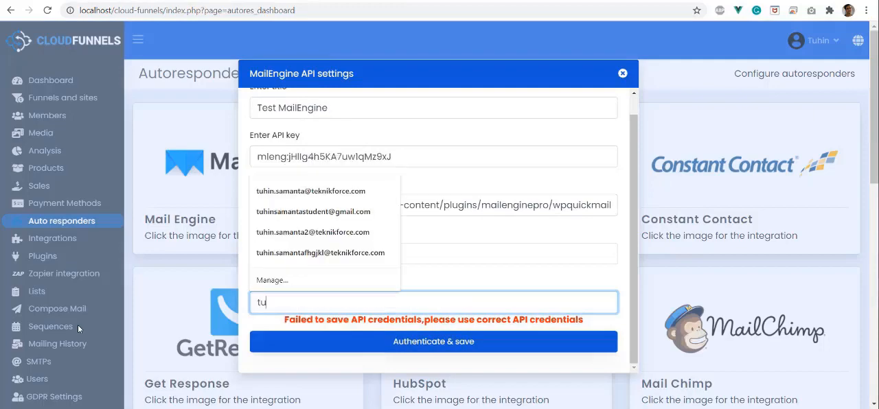
pyautogui.click(315, 220)
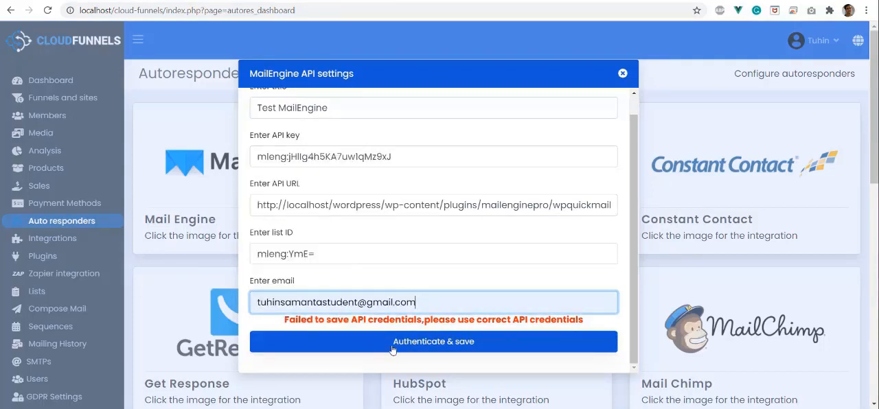
pyautogui.click(415, 348)
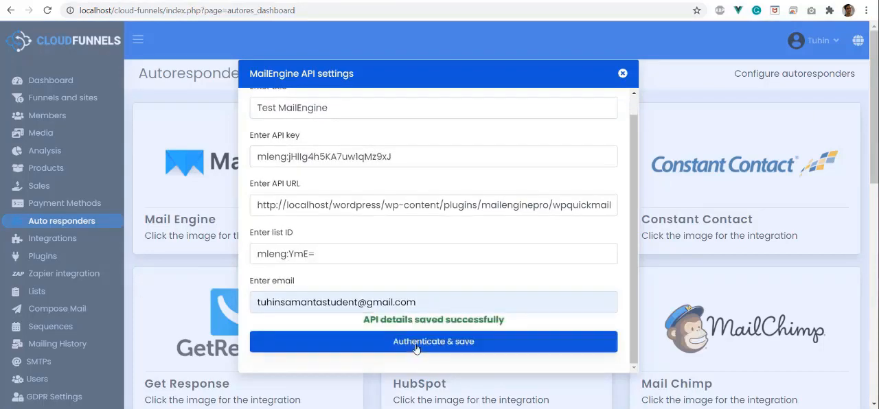
# Reload the CloudFunnels list page in WordPress and check its subscribers for the newly submitted email
pyautogui.click(326, 1)
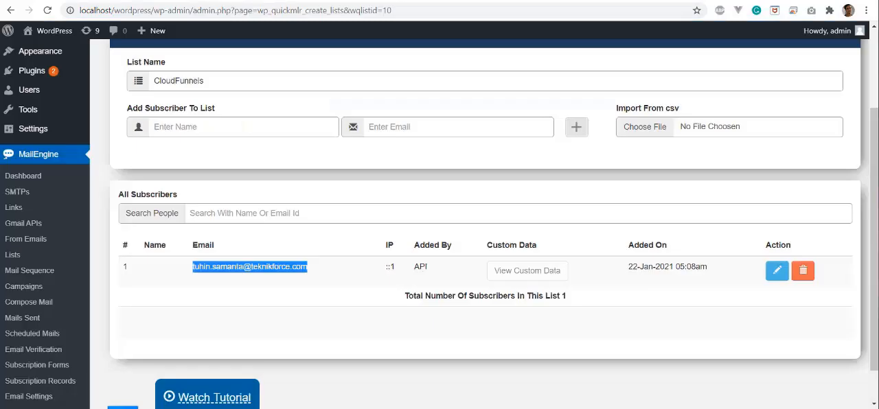
pyautogui.click(51, 12)
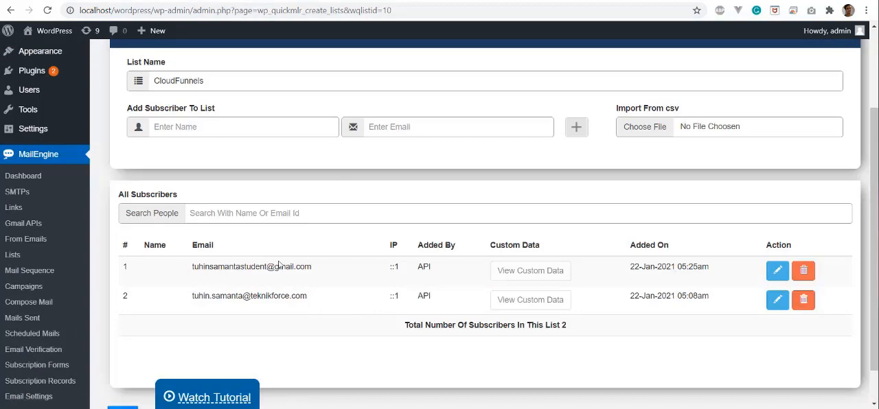
pyautogui.scroll(-1, 306, 289)
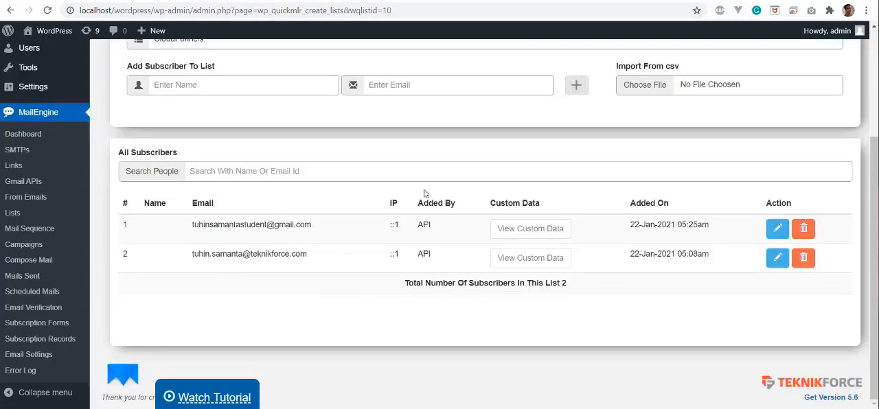
# Switch back to CloudFunnels and open the saved autoresponder setups to check the Test MailEngine entry
pyautogui.click(67, 1)
pyautogui.click(625, 75)
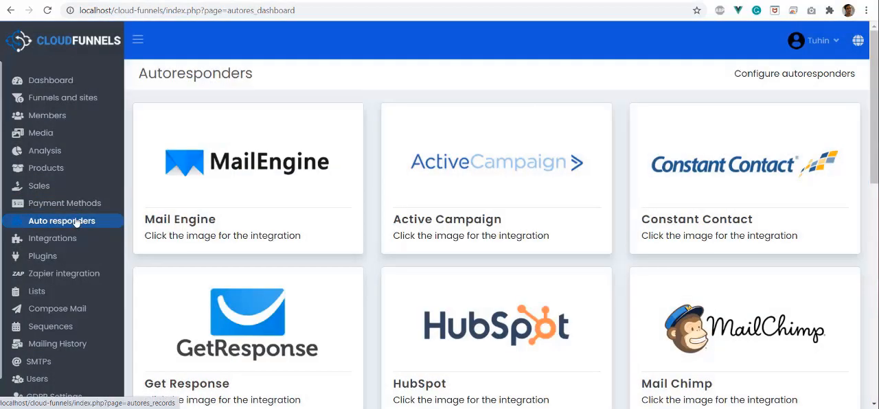
pyautogui.click(77, 223)
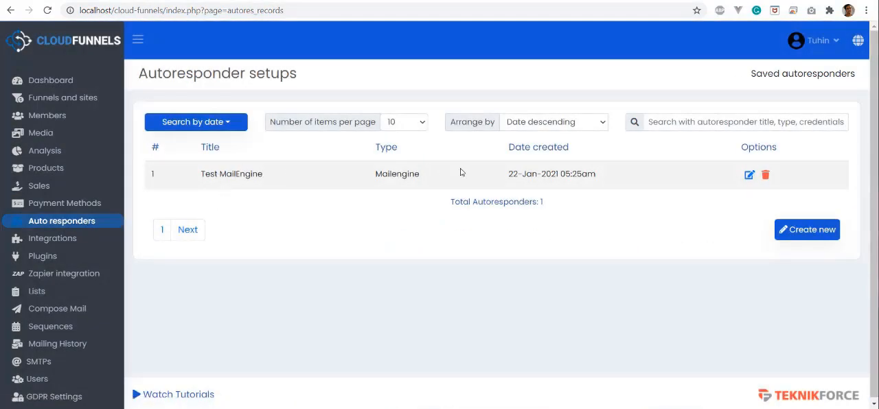
# Open the test funnel for editing and display the page settings of its Registration Page
pyautogui.click(76, 103)
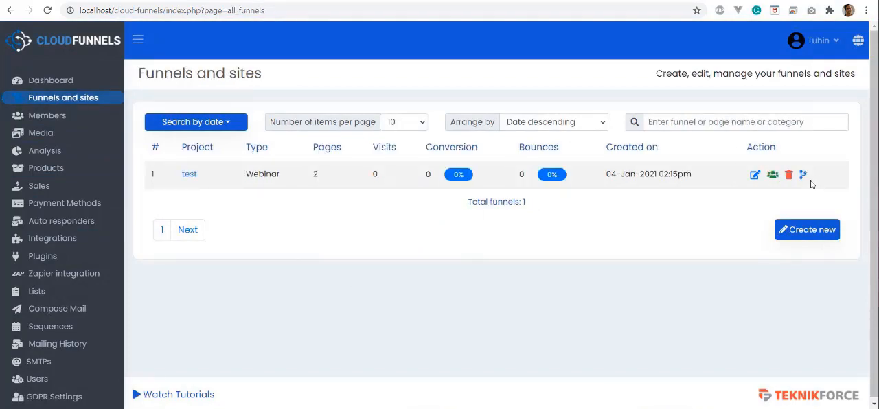
pyautogui.click(755, 176)
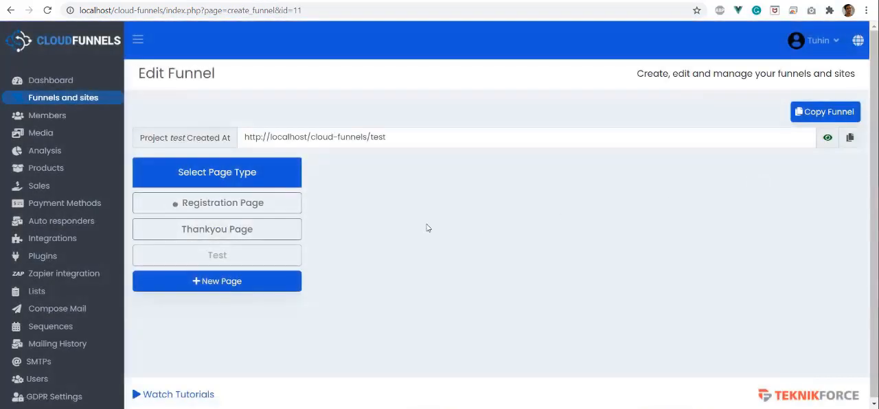
pyautogui.click(184, 206)
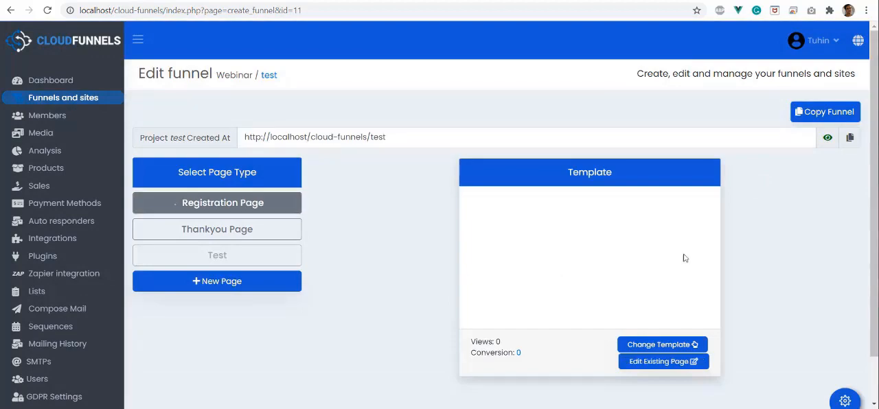
pyautogui.click(845, 401)
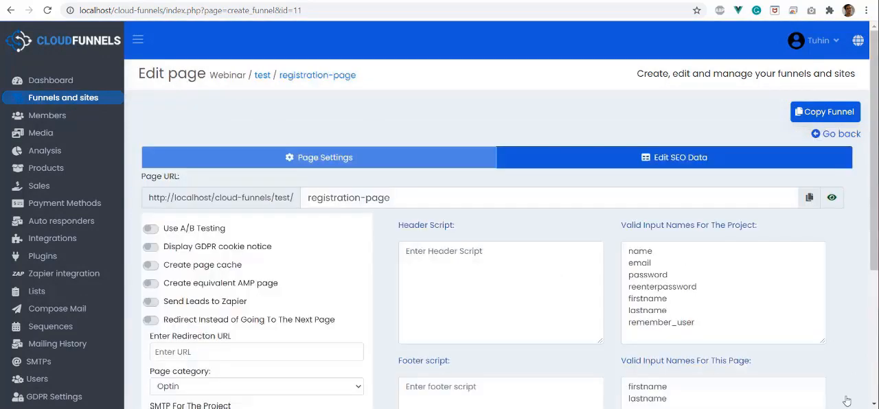
# Examine the autoresponders selectable for the registration page, pointing out Test MailEngine without selecting it
pyautogui.scroll(-3, 317, 248)
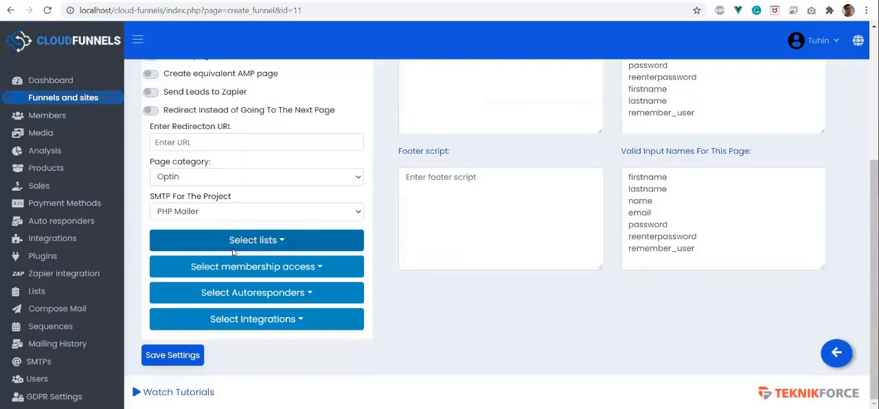
pyautogui.click(253, 297)
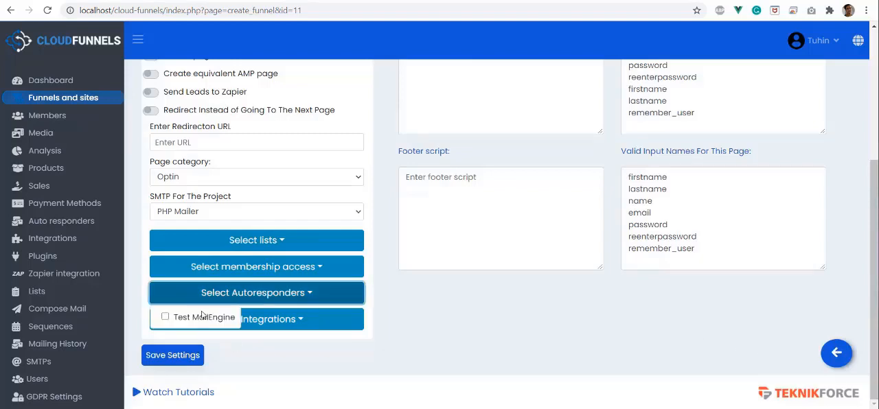
pyautogui.moveTo(176, 321); pyautogui.dragTo(239, 323)
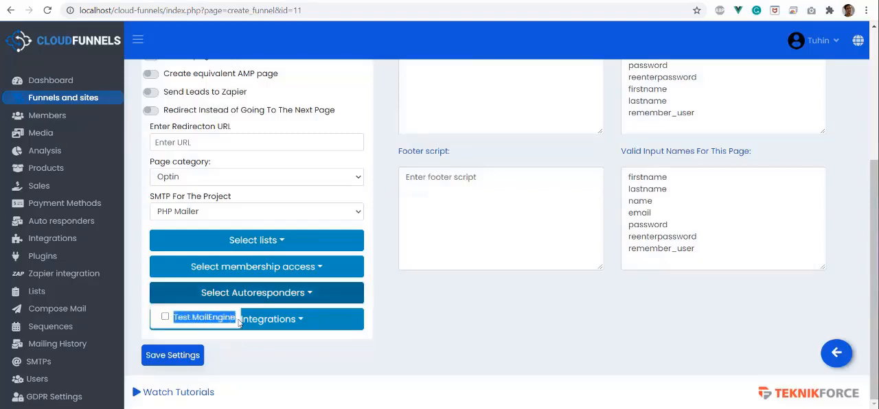
pyautogui.click(252, 299)
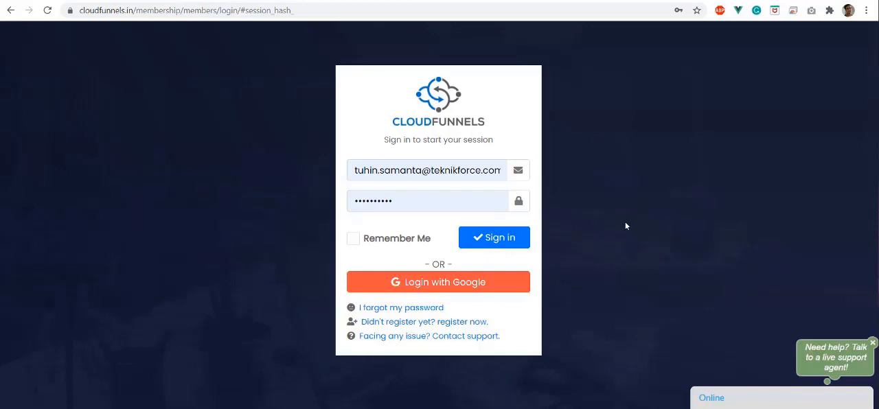
# Sign in to the CloudFunnels members area and filter its video tutorials by Autoresponder
pyautogui.click(477, 241)
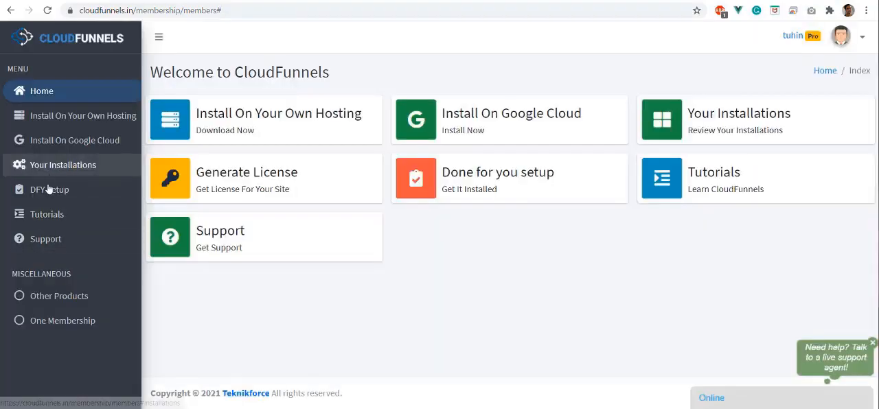
pyautogui.click(58, 220)
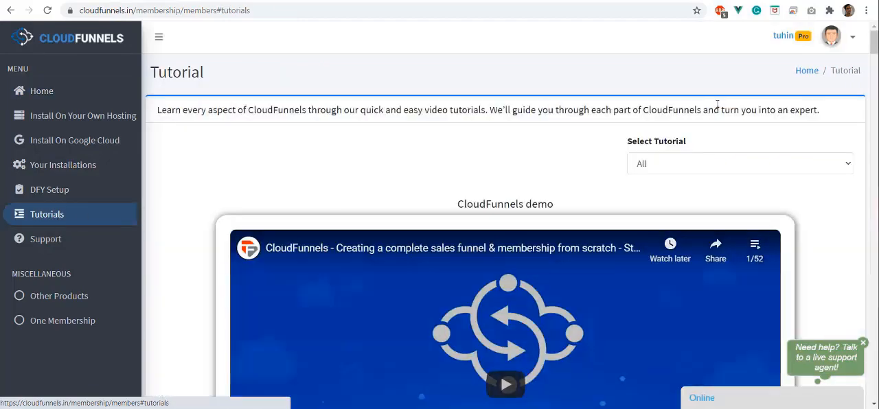
pyautogui.click(676, 164)
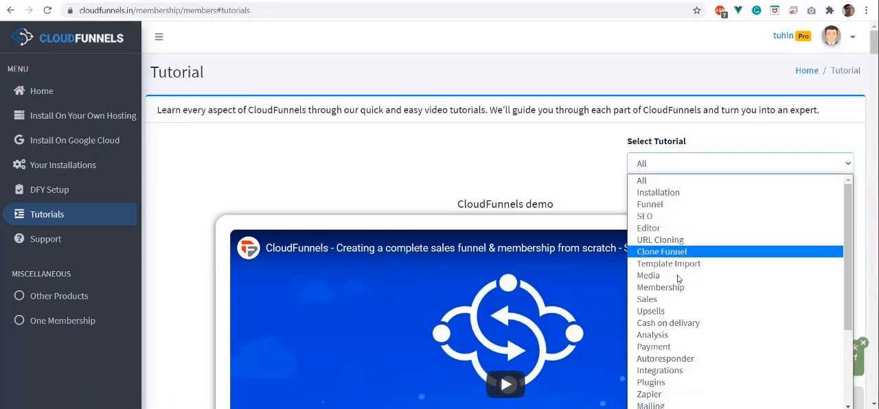
pyautogui.click(676, 359)
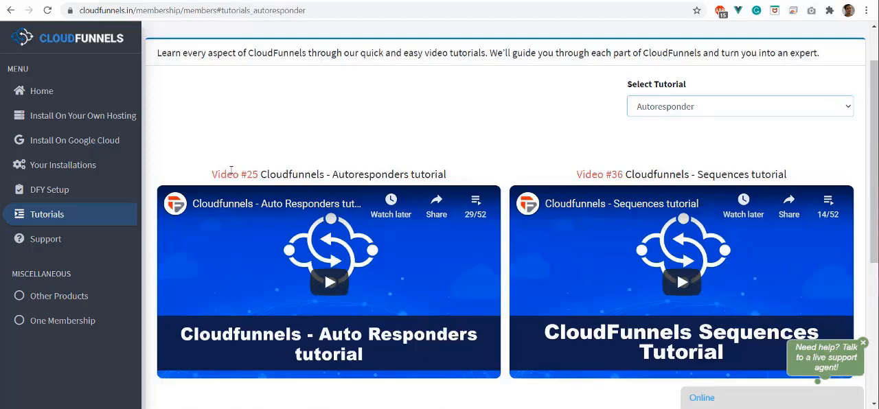